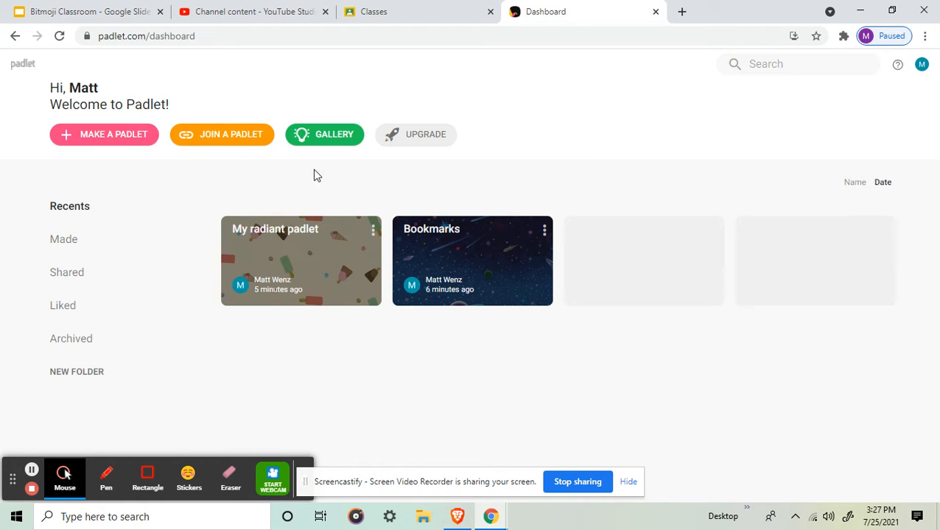
Create a new padlet with the Wall layout
click(108, 140)
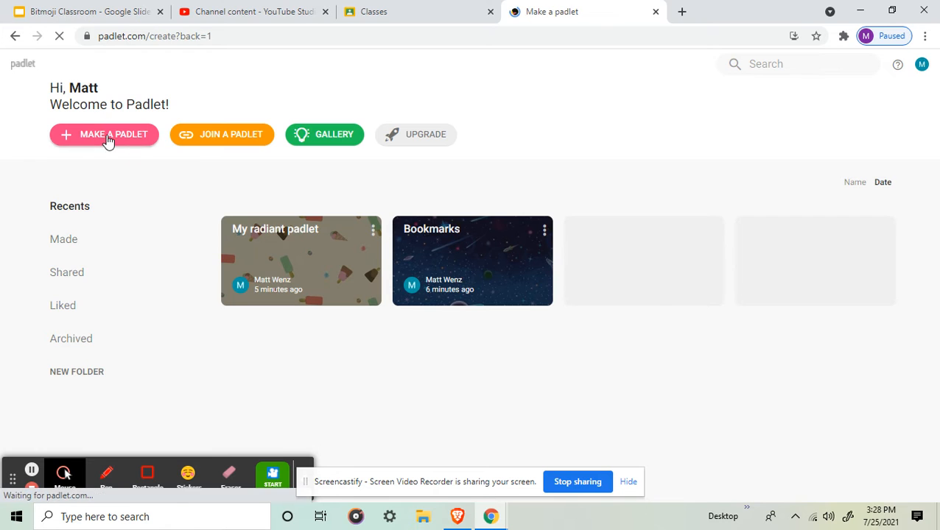
scroll(676, 319, down, 2)
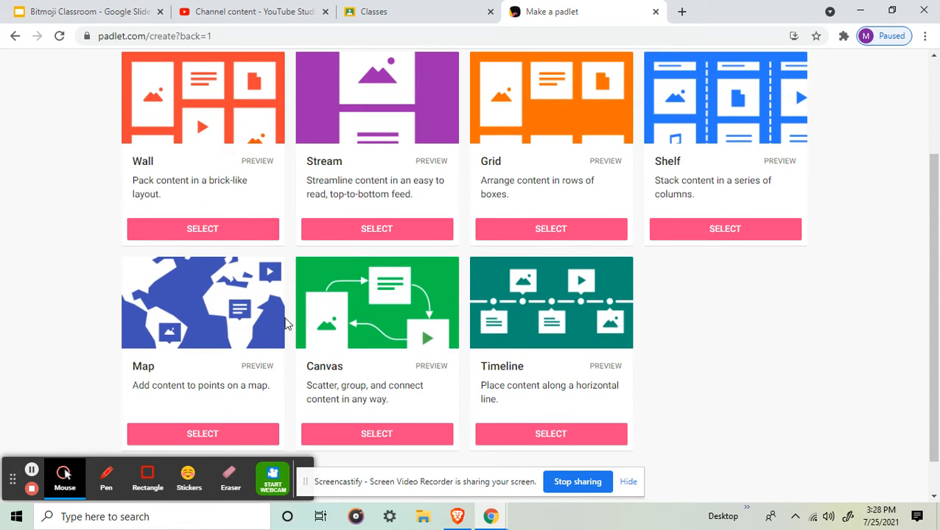
click(194, 230)
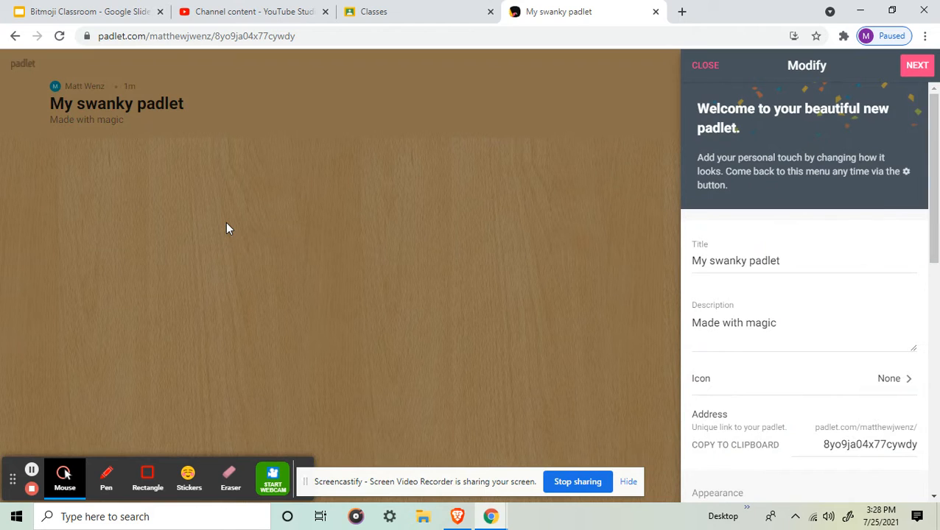
Change the new padlet's title to "Hi Everyone"
drag(799, 260, 642, 275)
text(Hi)
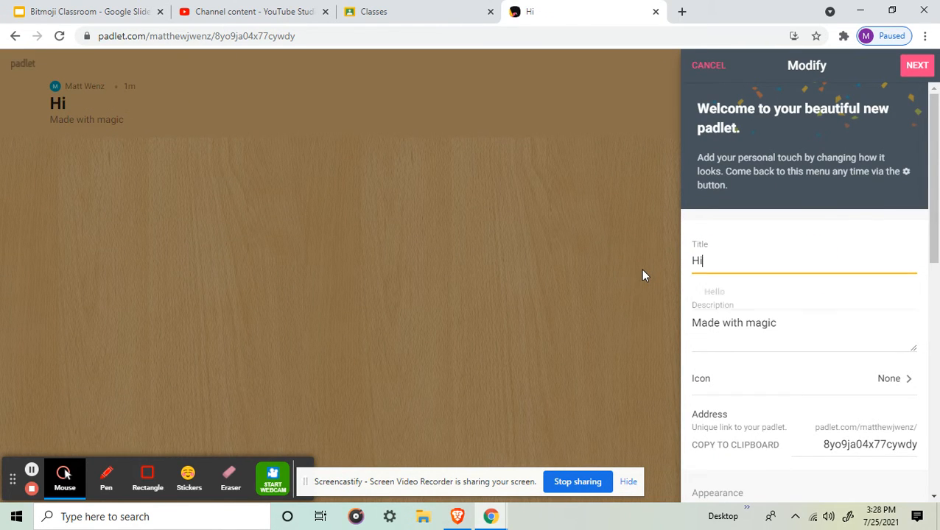
text( Everyone)
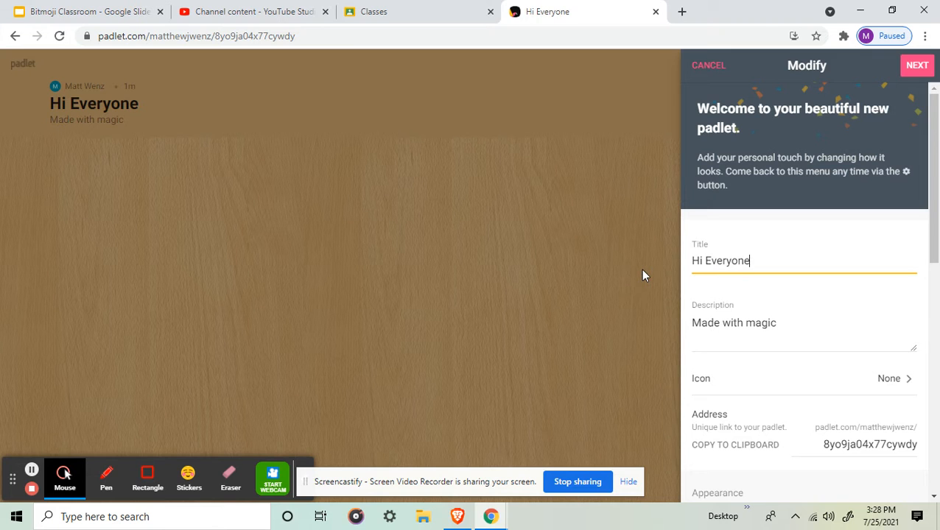
Finish the padlet's initial setup with the remaining settings at their defaults and open the board for posting
click(915, 71)
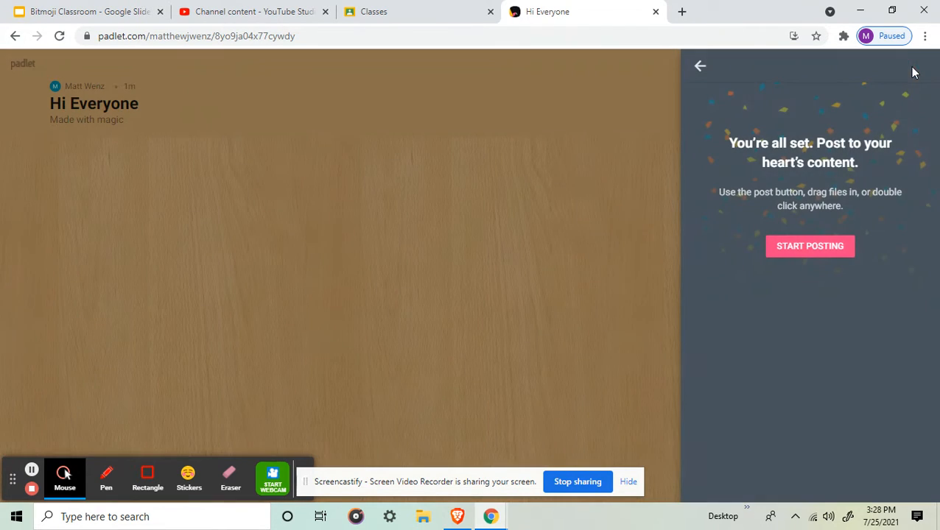
click(700, 69)
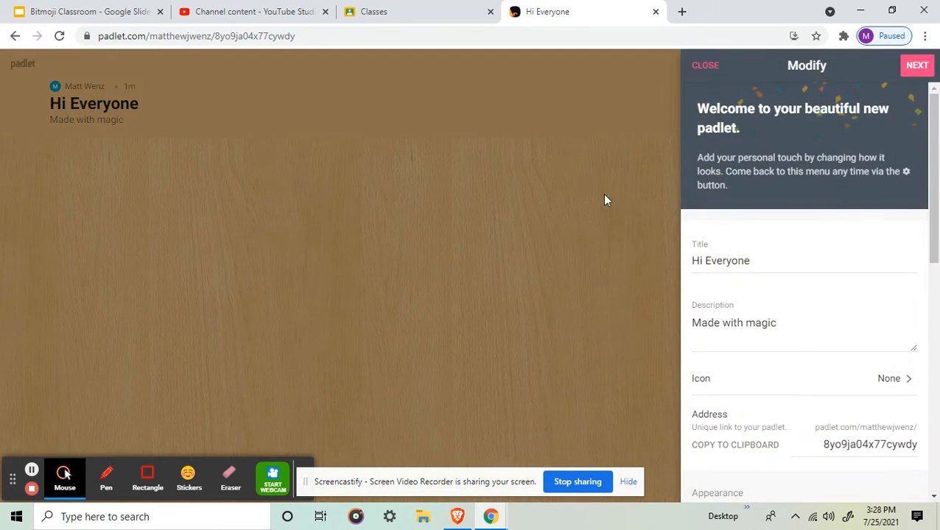
click(918, 66)
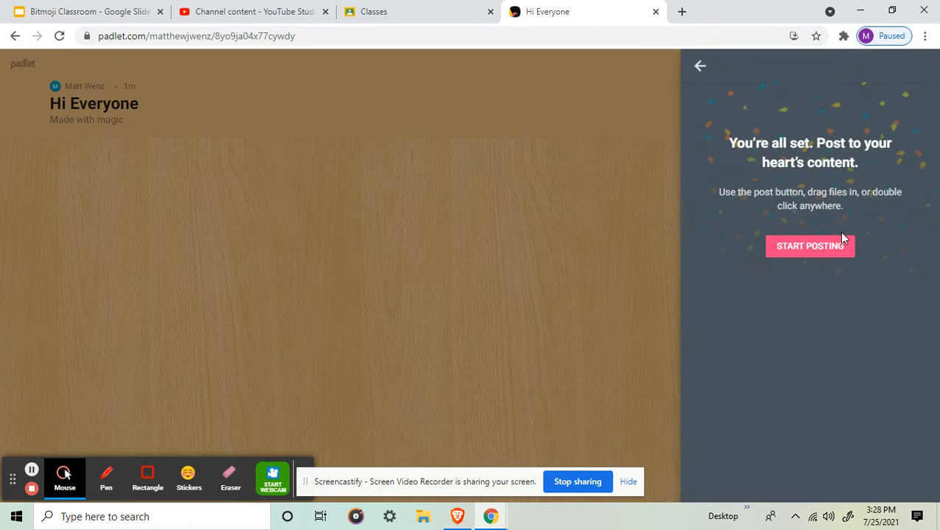
click(700, 67)
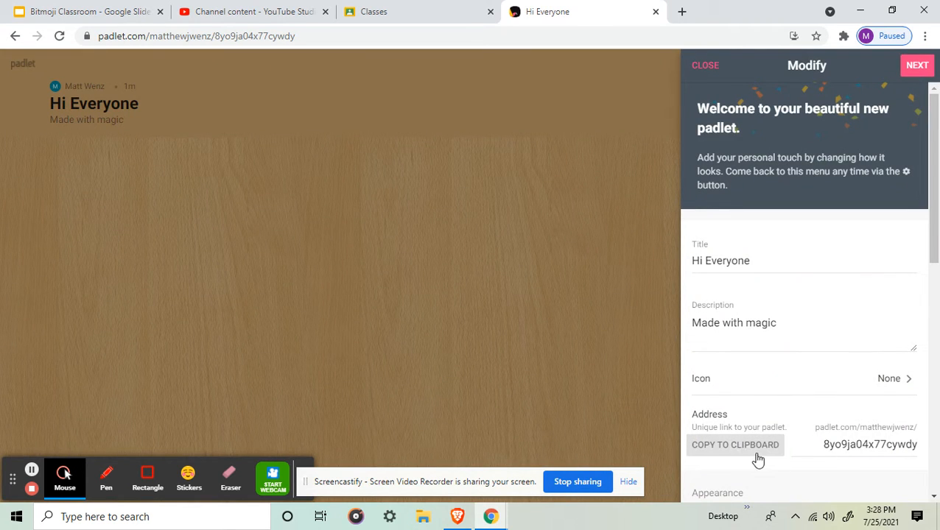
click(914, 66)
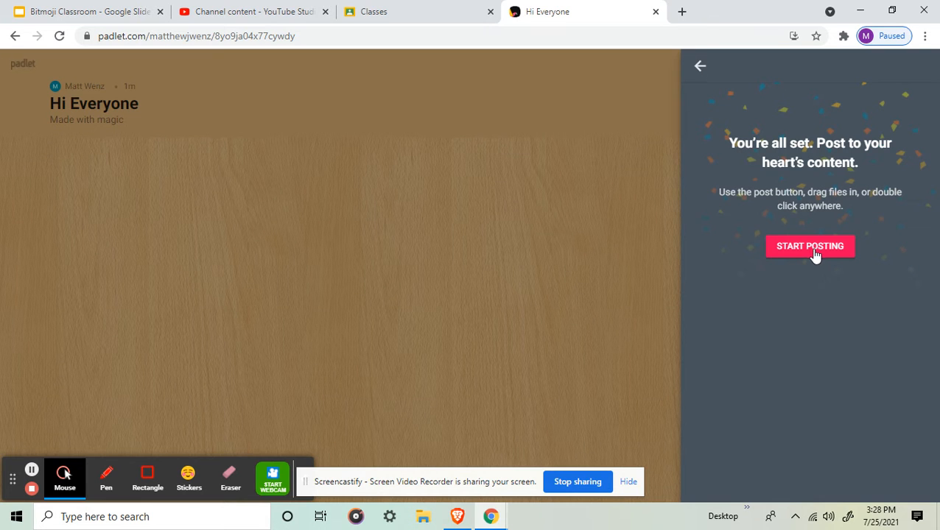
click(816, 254)
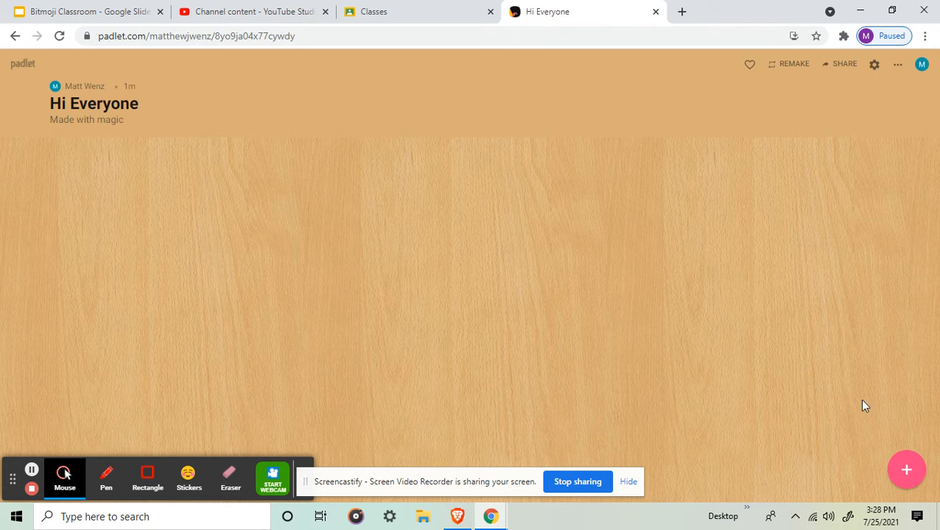
Add a post titled "Good" with the text "I feel good about slope intercept form."
click(907, 469)
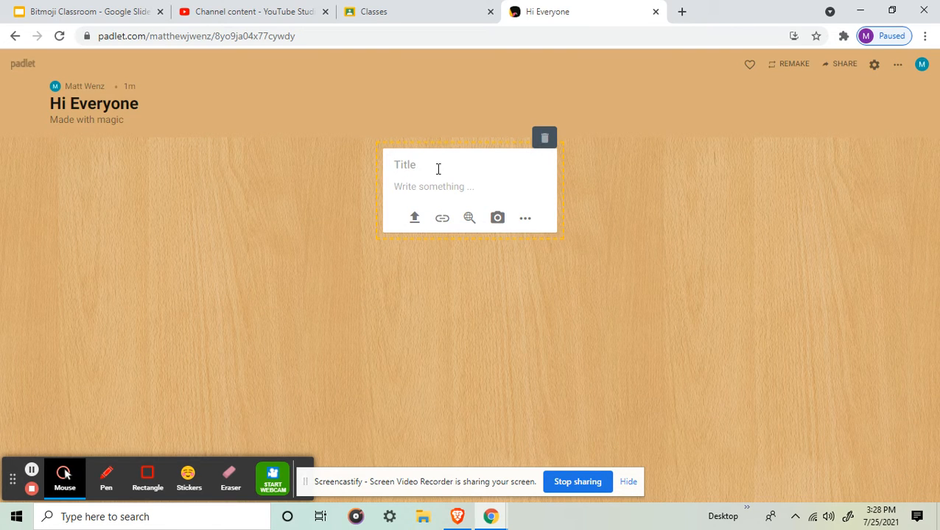
text(Good)
click(439, 186)
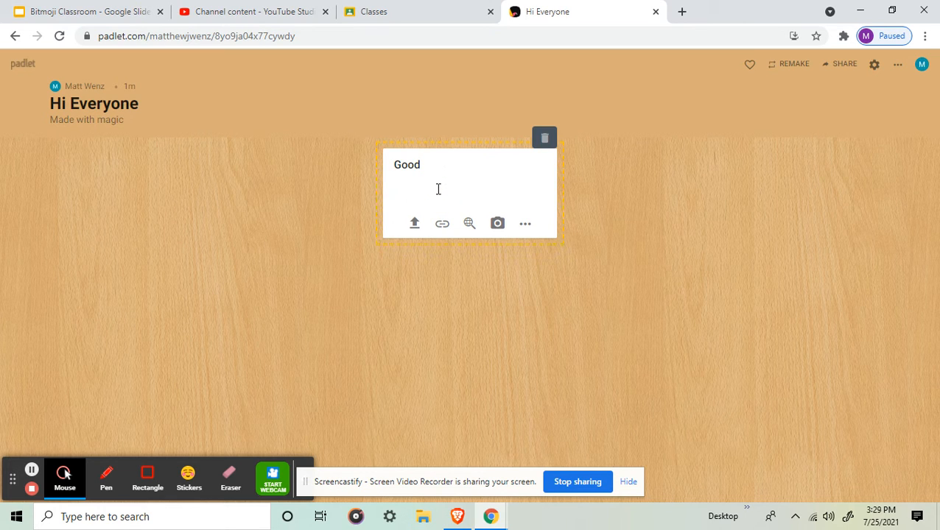
text(I feel good about slope inte)
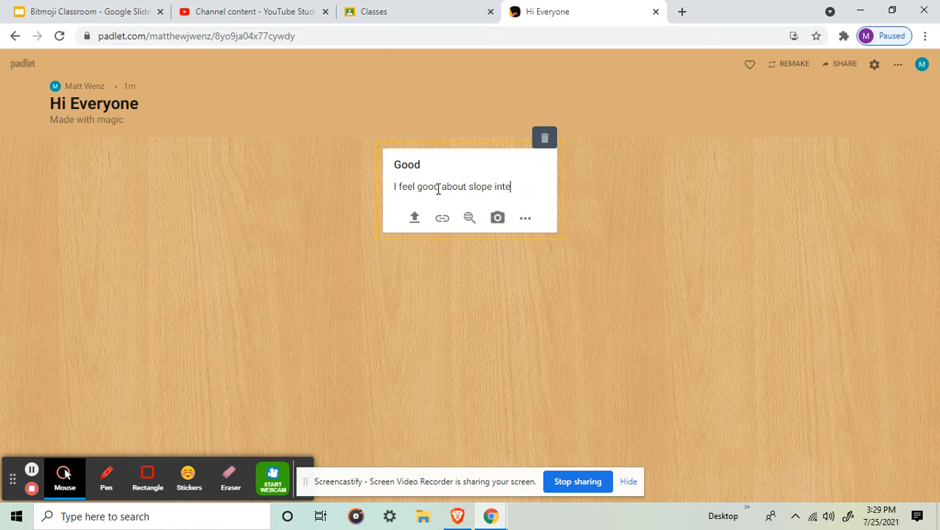
text(form)
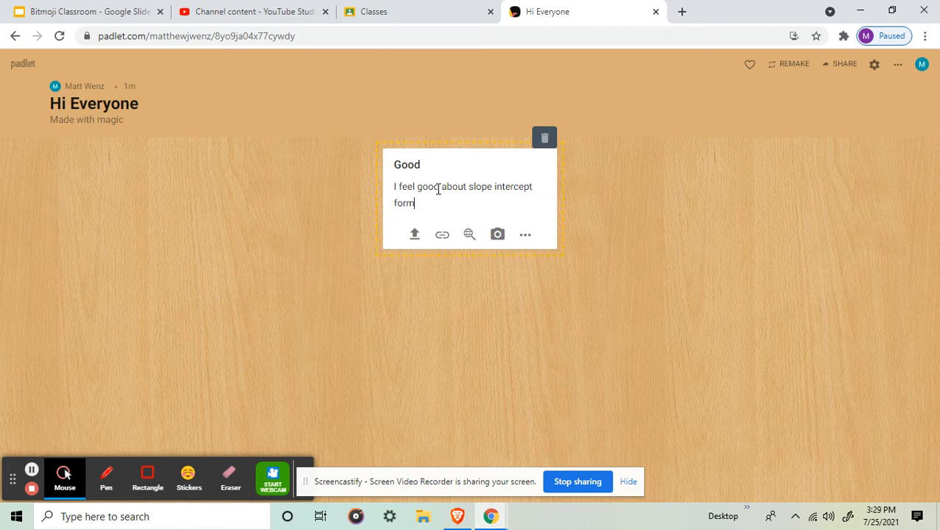
text(.)
key(Return)
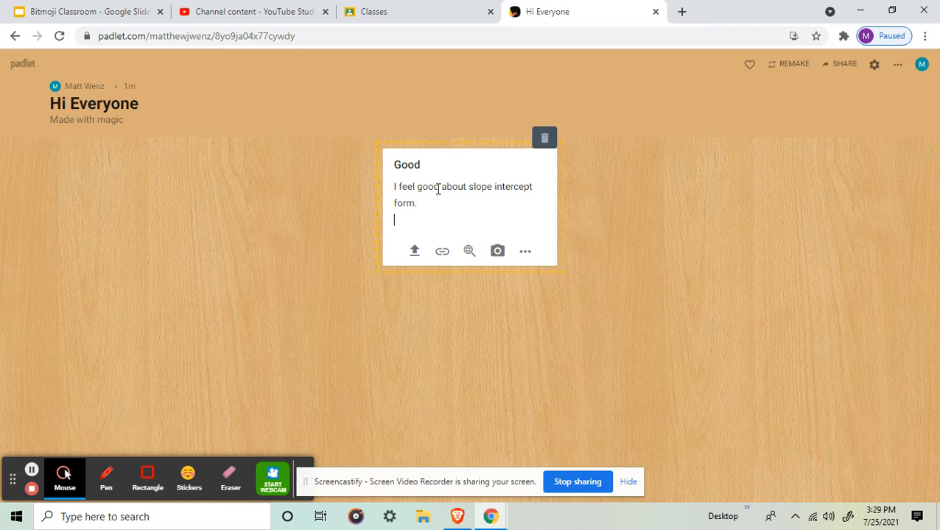
click(649, 229)
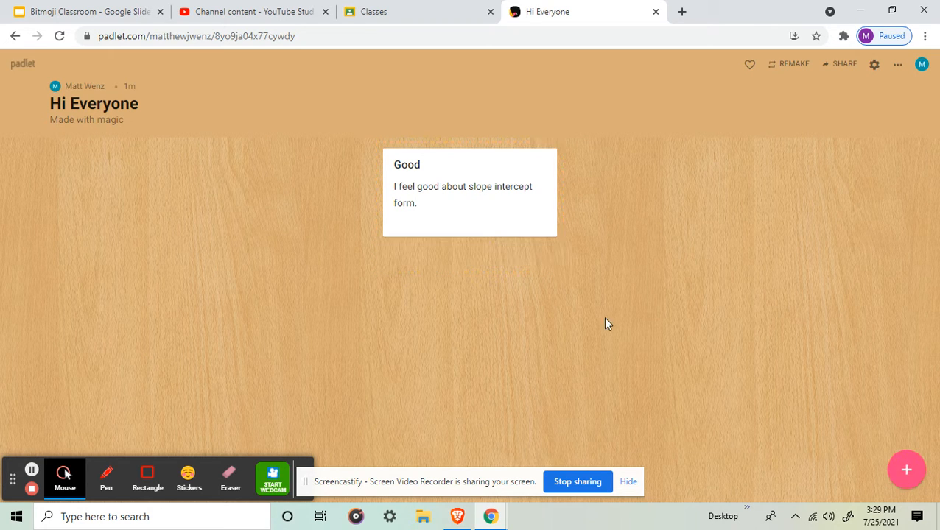
Add a post titled "Bad" with the correctly spelled text "I am uncomfortable with the idea of a function"
click(913, 479)
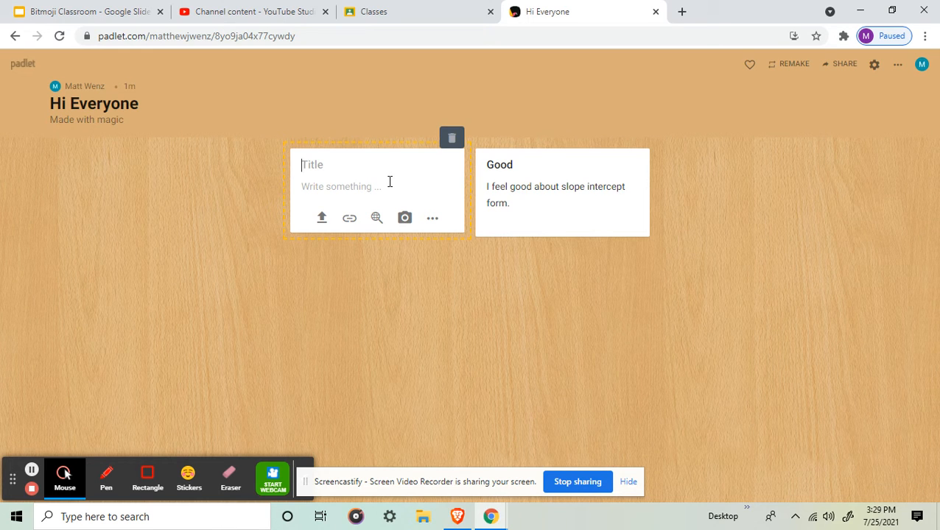
text(Bad)
click(390, 181)
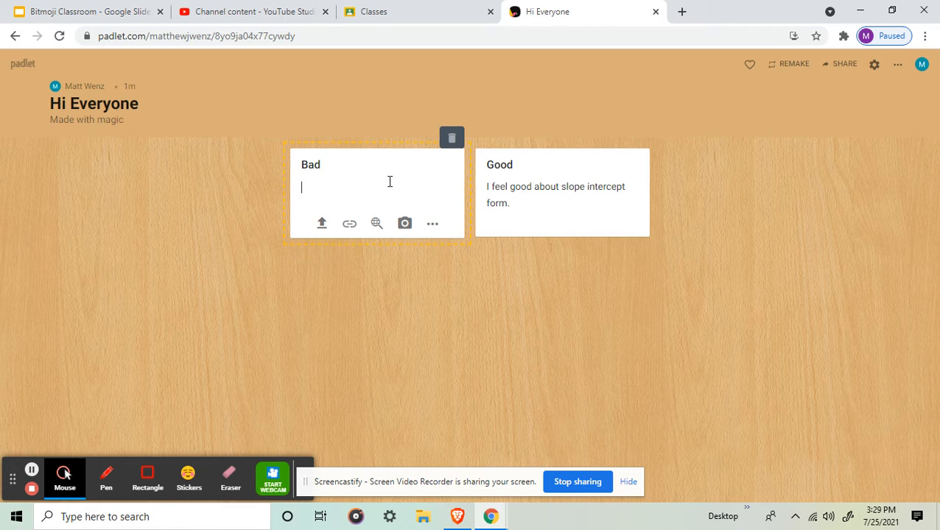
text(I am unfom)
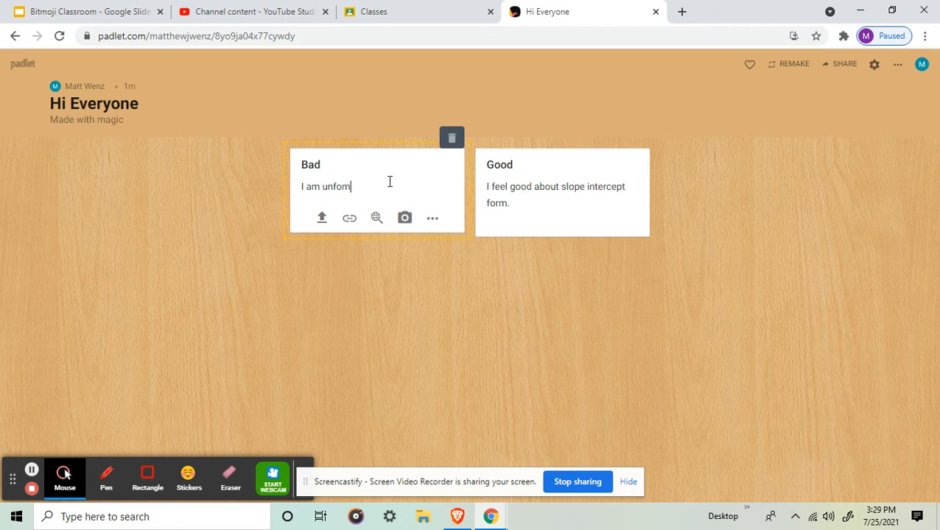
text(fortable with the idea of a function)
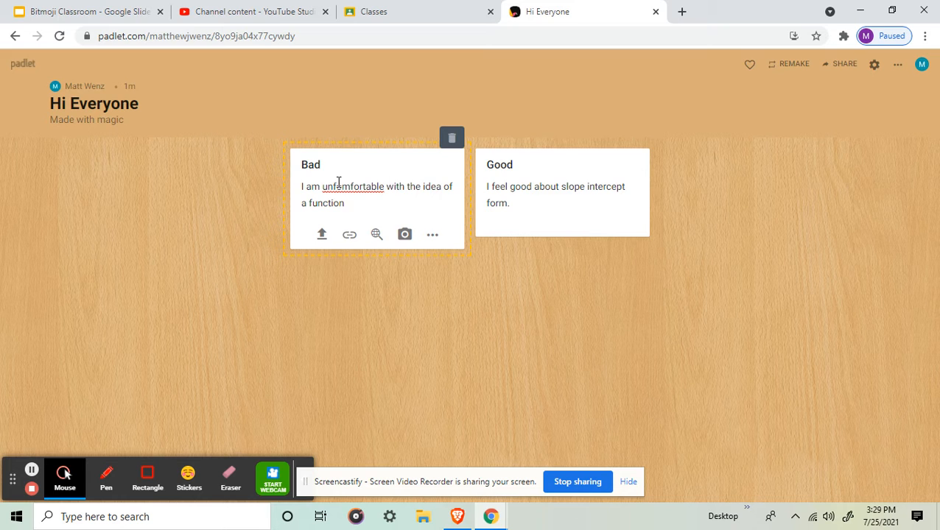
right_click(338, 184)
click(373, 198)
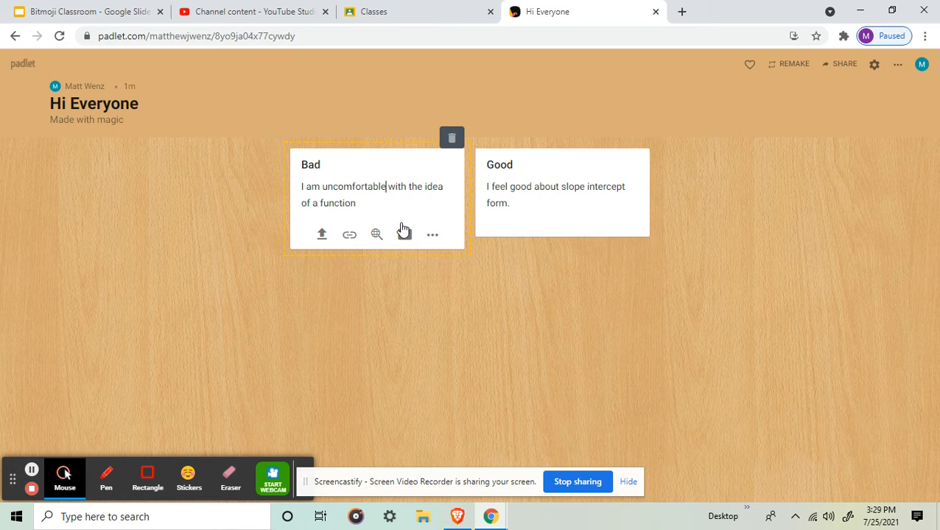
click(450, 324)
Allow clipboard access and add an untitled post with the GIF of Homer in the hedge, found by searching GIFs for "homer simpson"
click(908, 466)
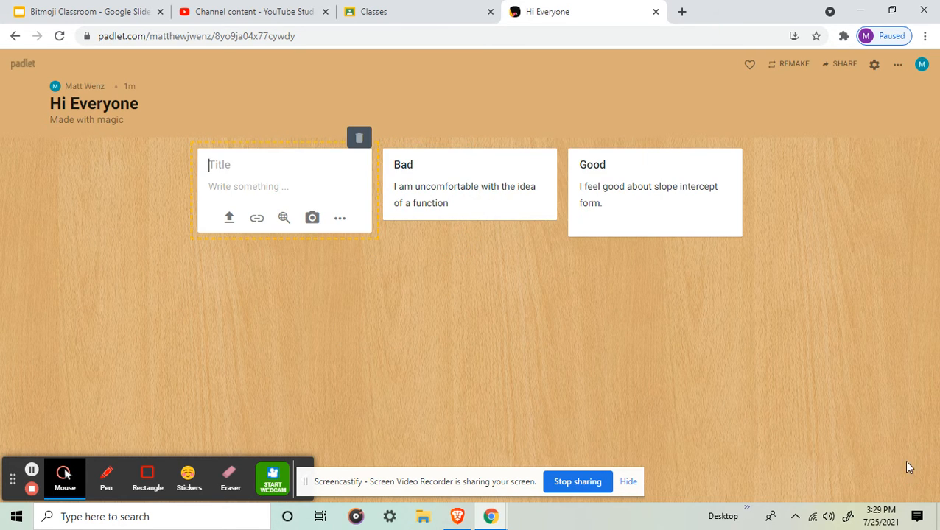
click(284, 219)
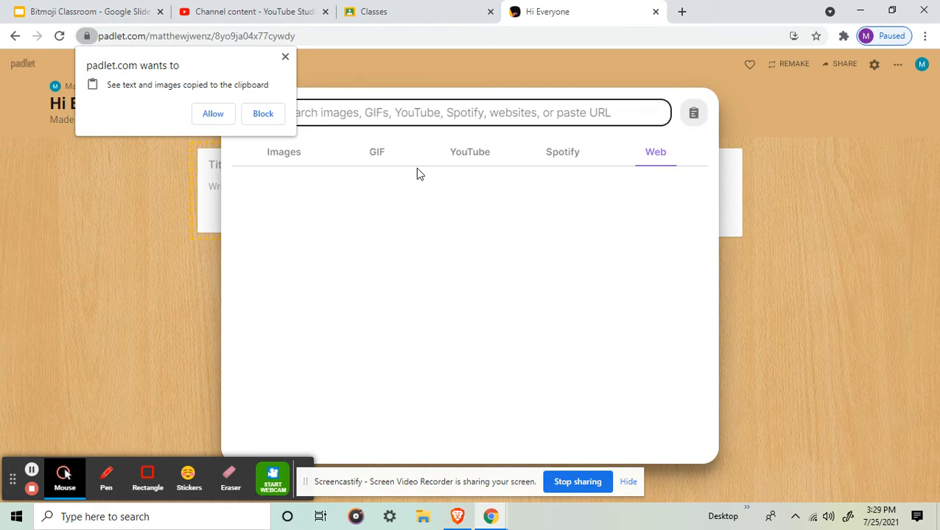
click(379, 157)
click(404, 113)
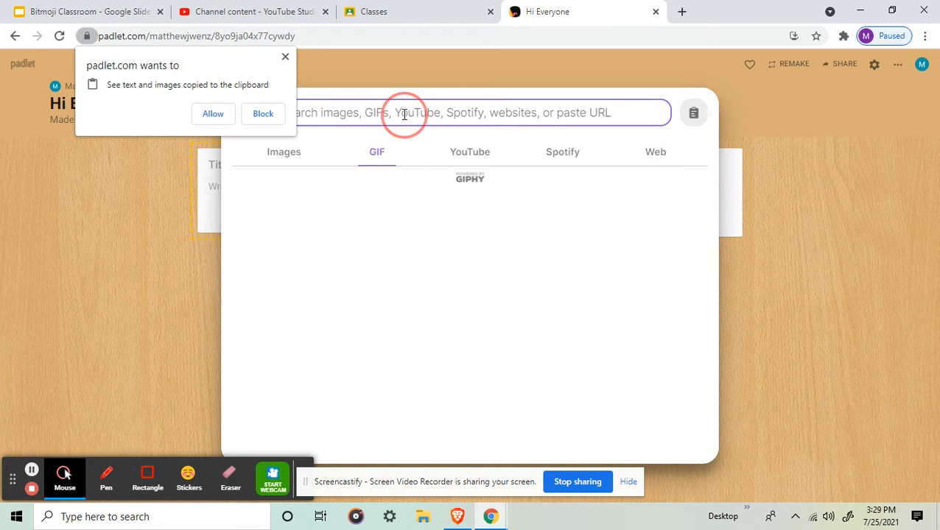
click(212, 114)
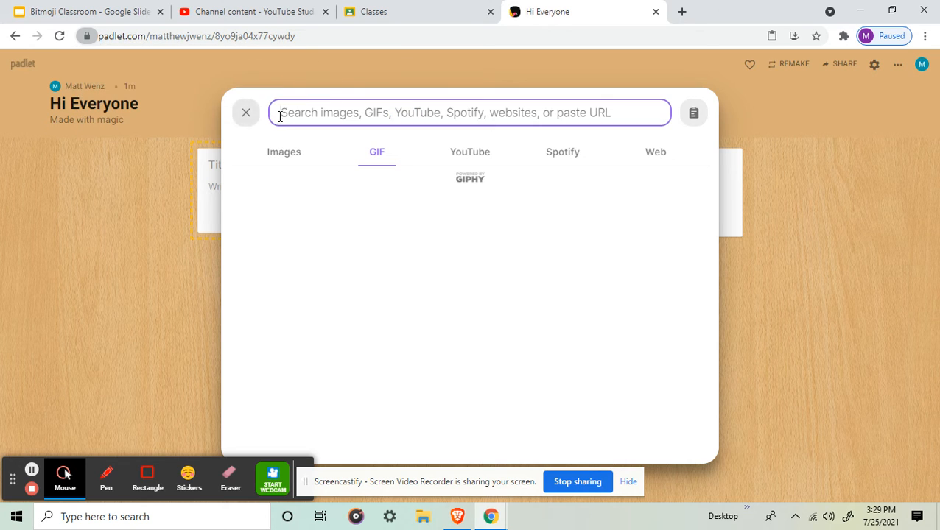
text(homer)
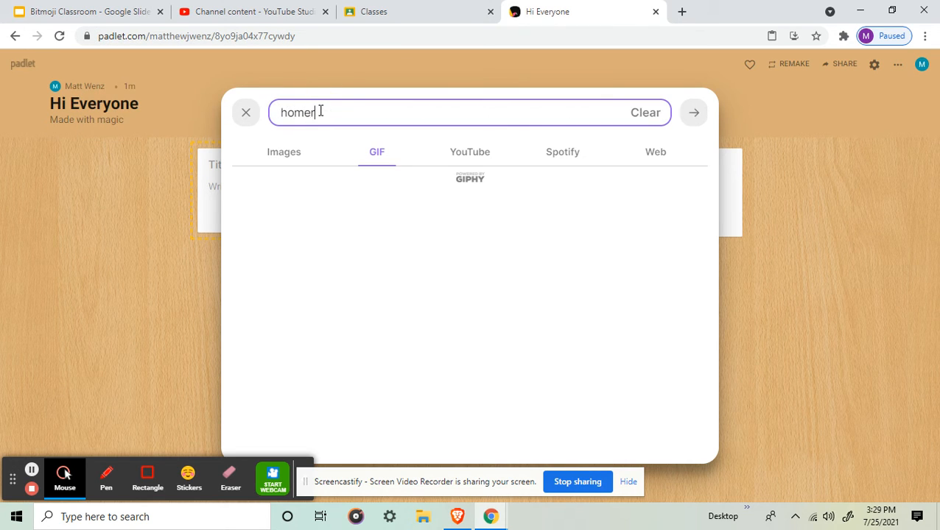
text( simpson)
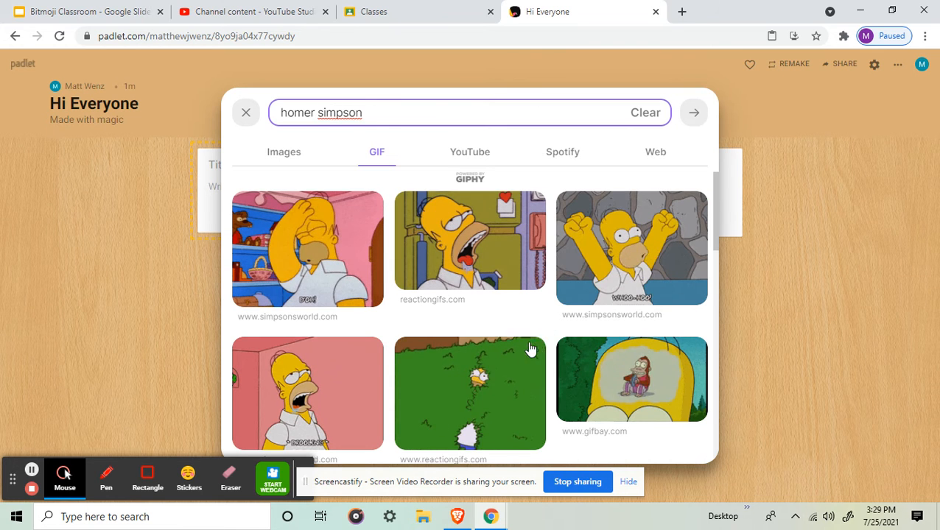
click(479, 377)
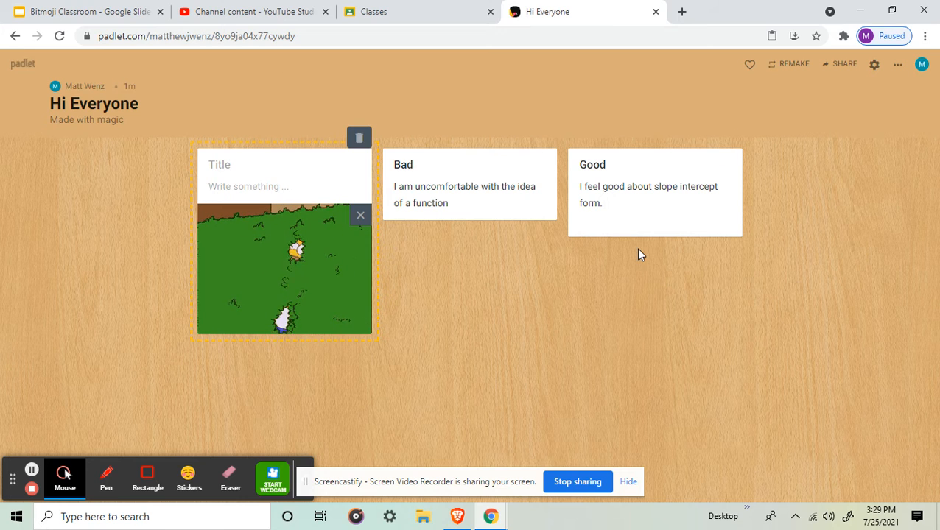
click(609, 286)
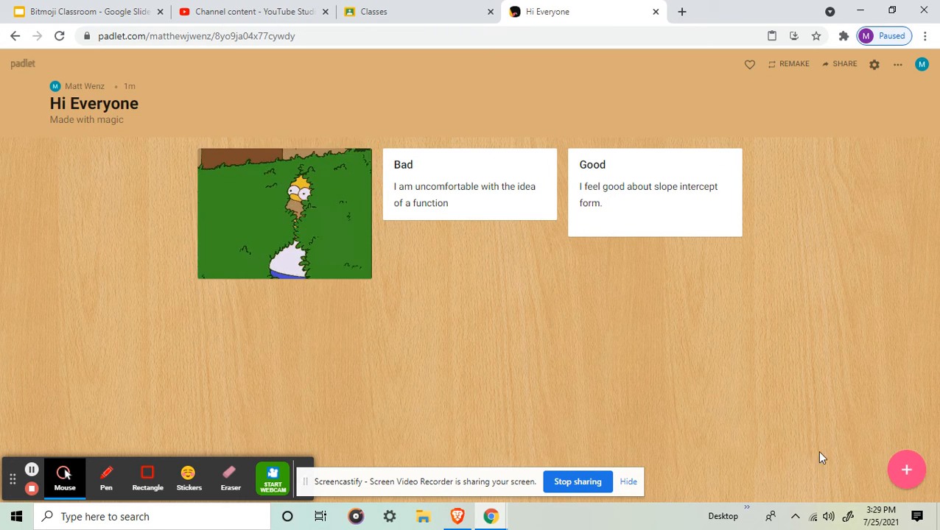
Start a new post and look at its attachment options and audio recorder without granting microphone access
click(916, 473)
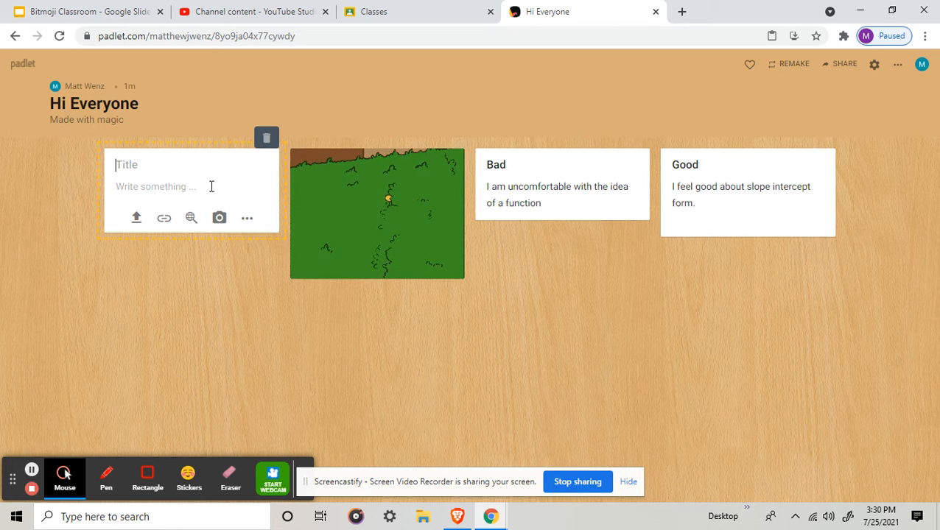
click(248, 219)
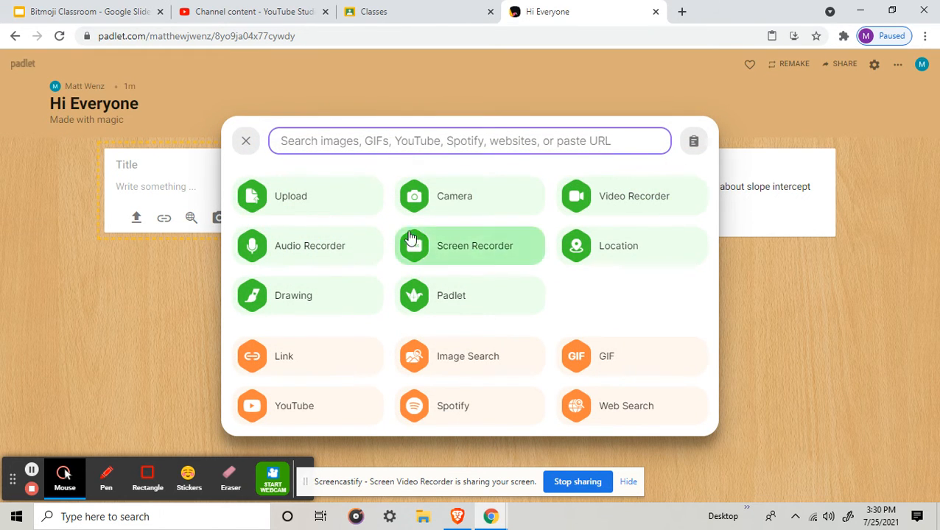
click(335, 255)
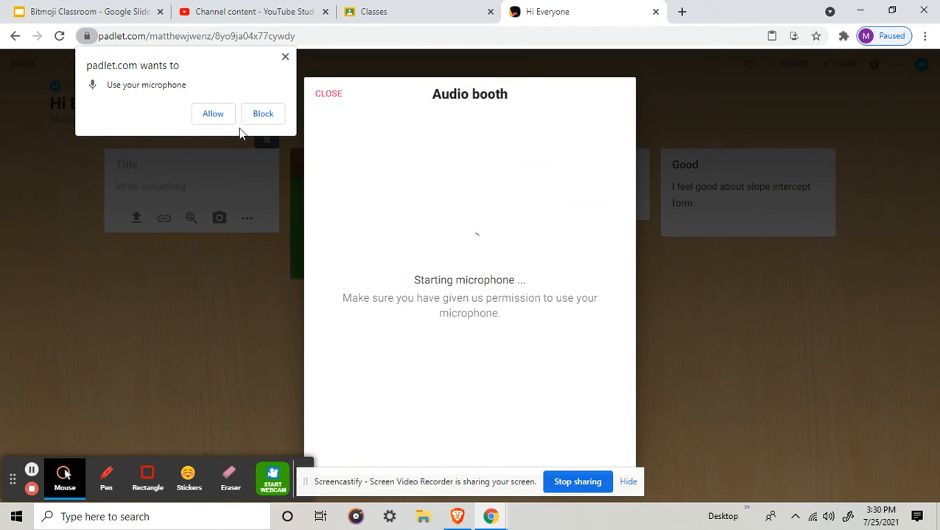
click(285, 56)
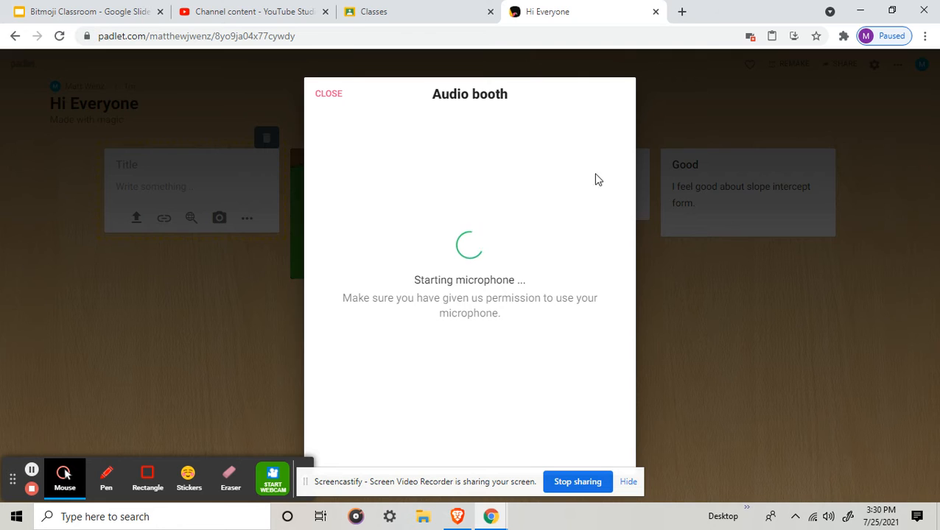
click(810, 377)
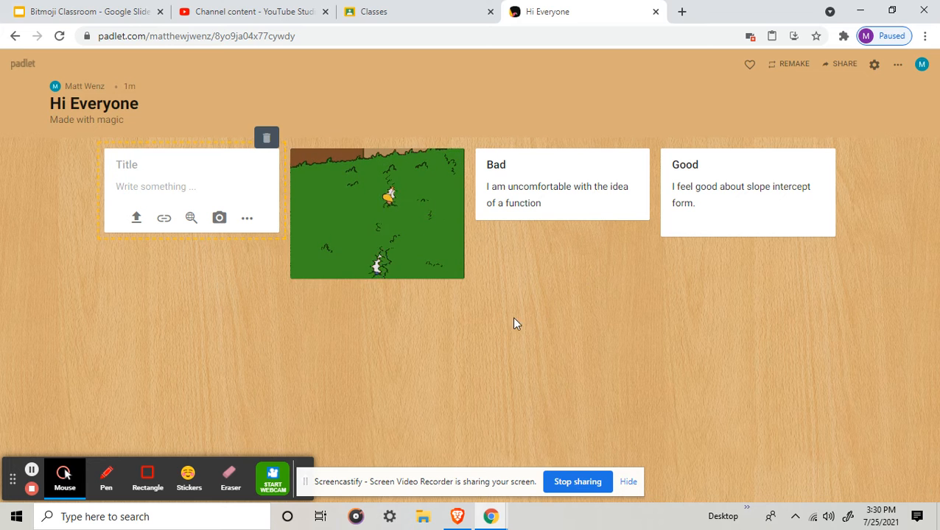
Take a webcam photo in the photo booth with the normal filter and no caption, and publish it as an untitled post
click(219, 218)
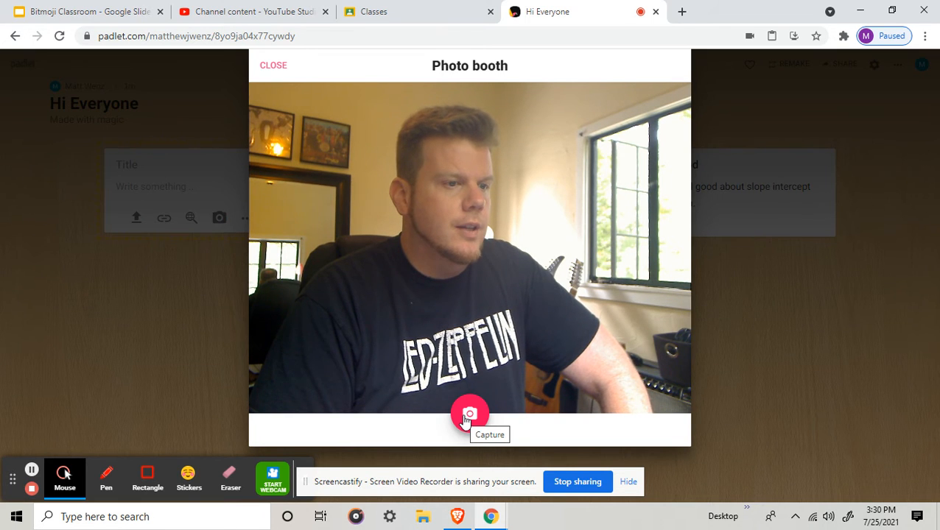
click(466, 417)
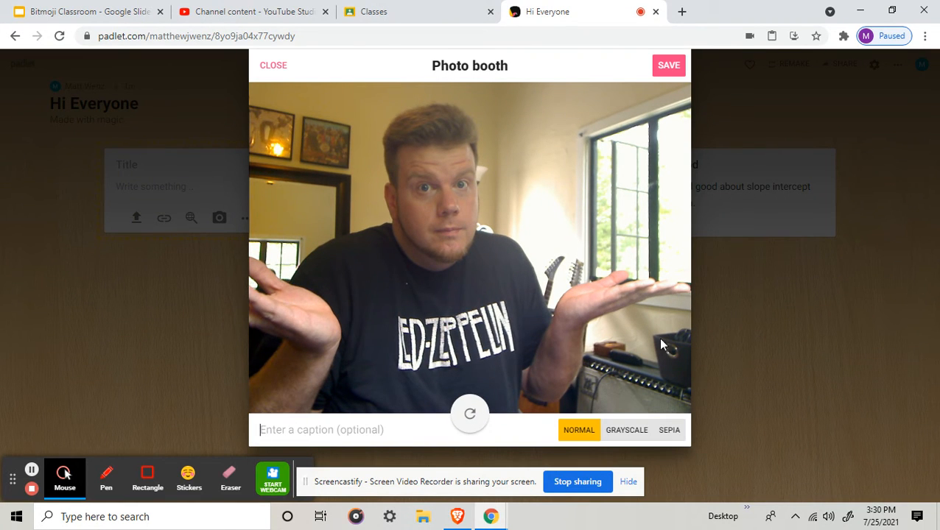
click(667, 67)
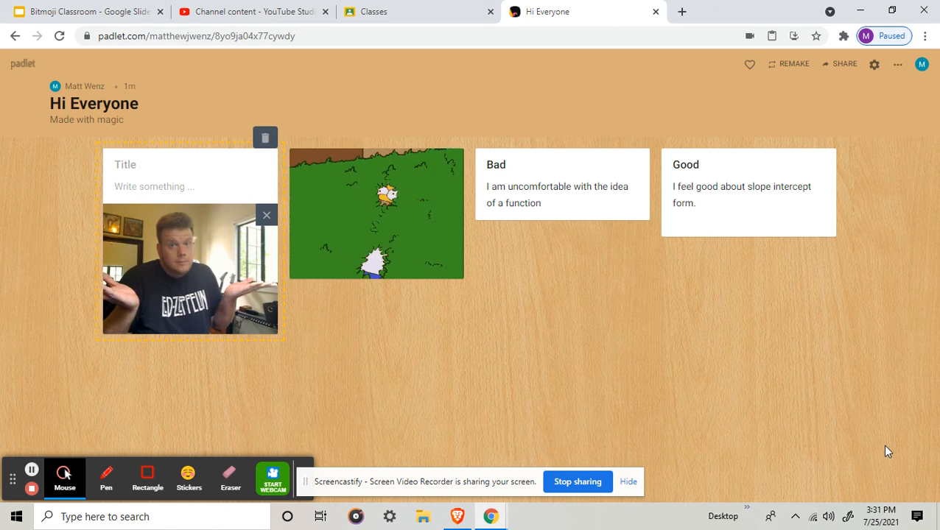
click(603, 420)
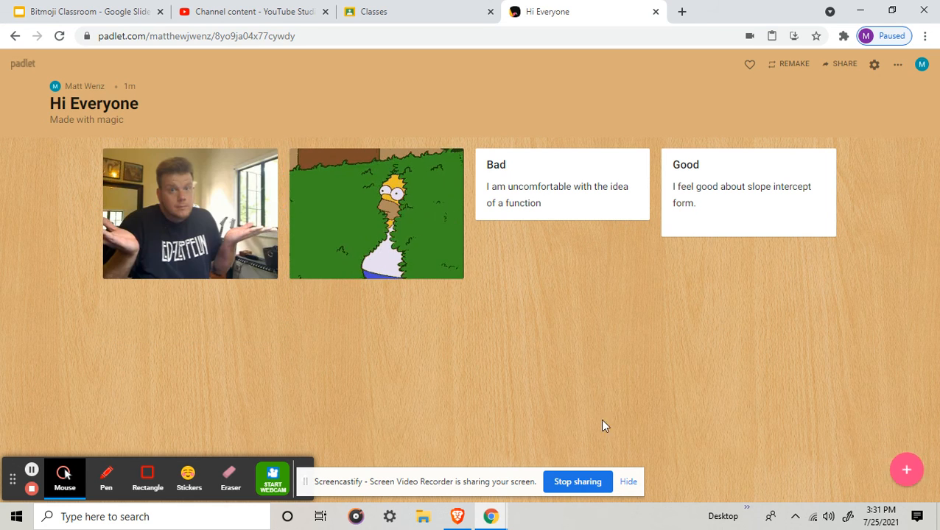
Start another new post and look at its URL entry dialog and full list of attachment types without attaching anything
click(905, 469)
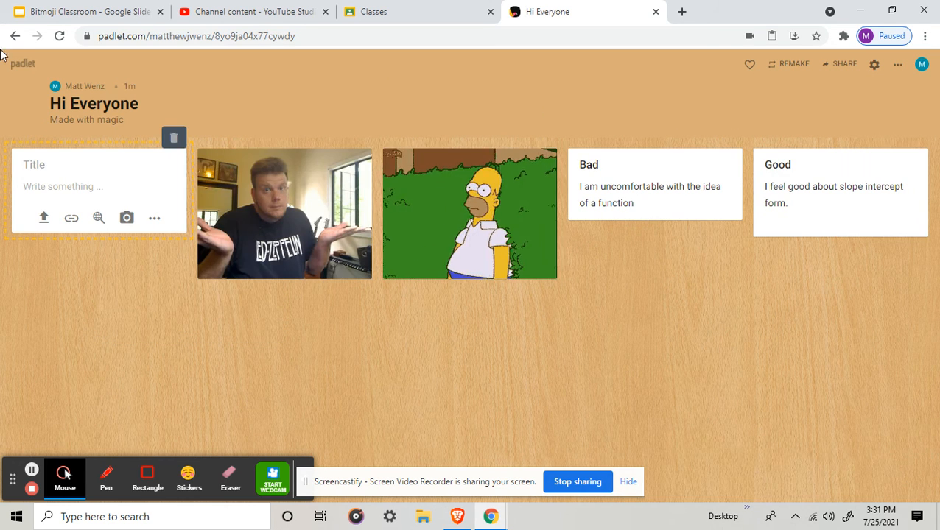
click(73, 218)
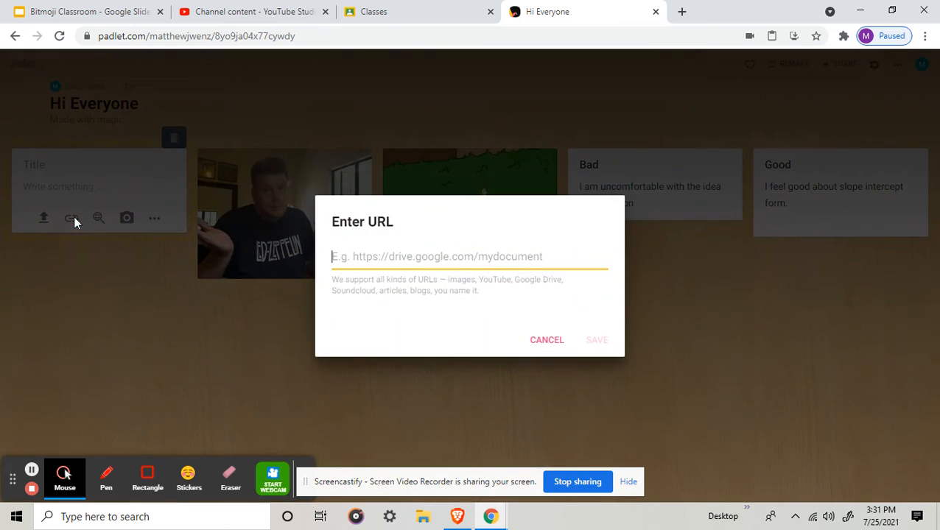
click(545, 341)
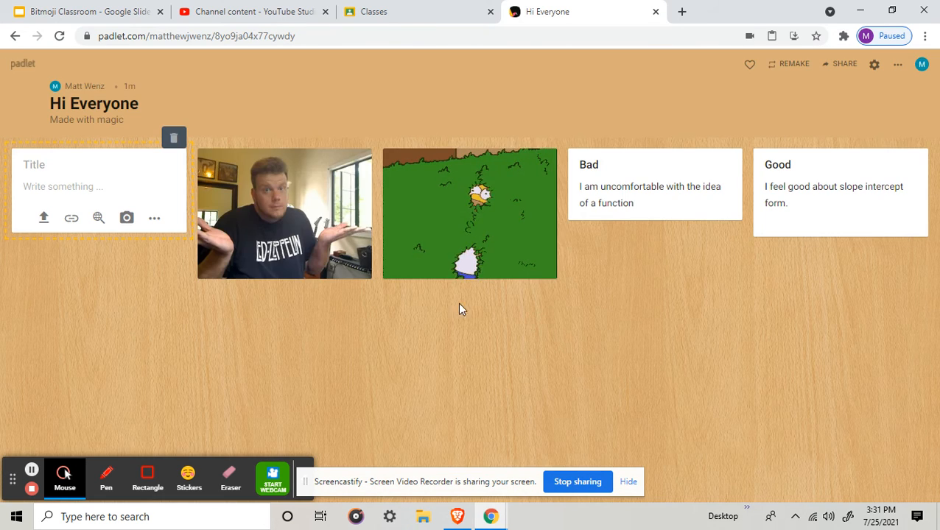
click(153, 218)
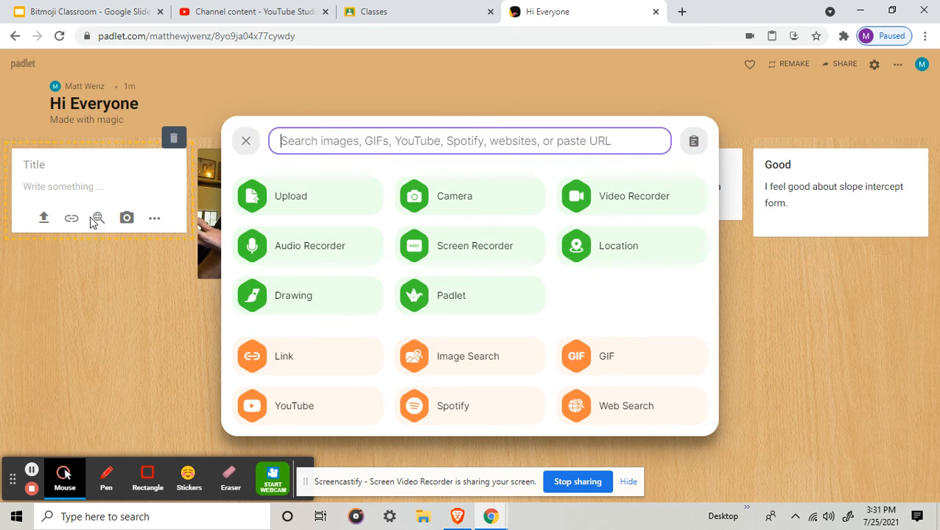
click(245, 144)
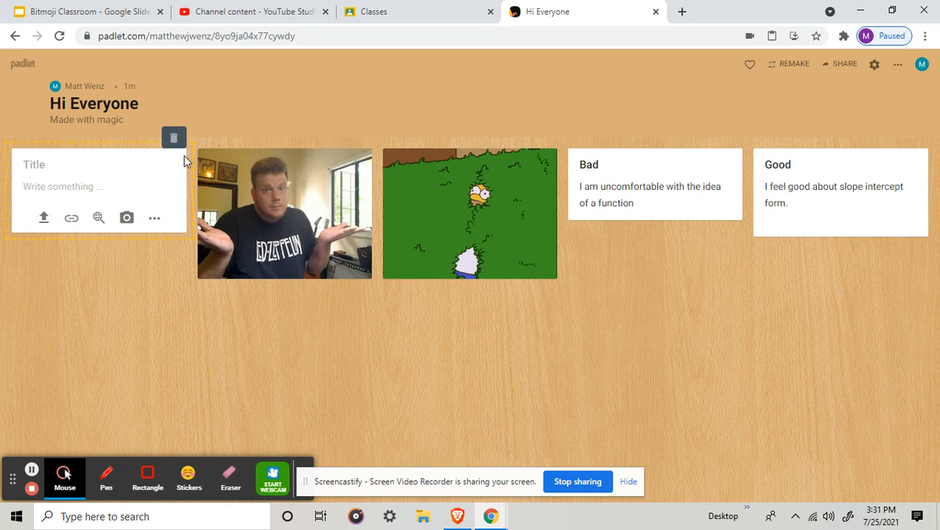